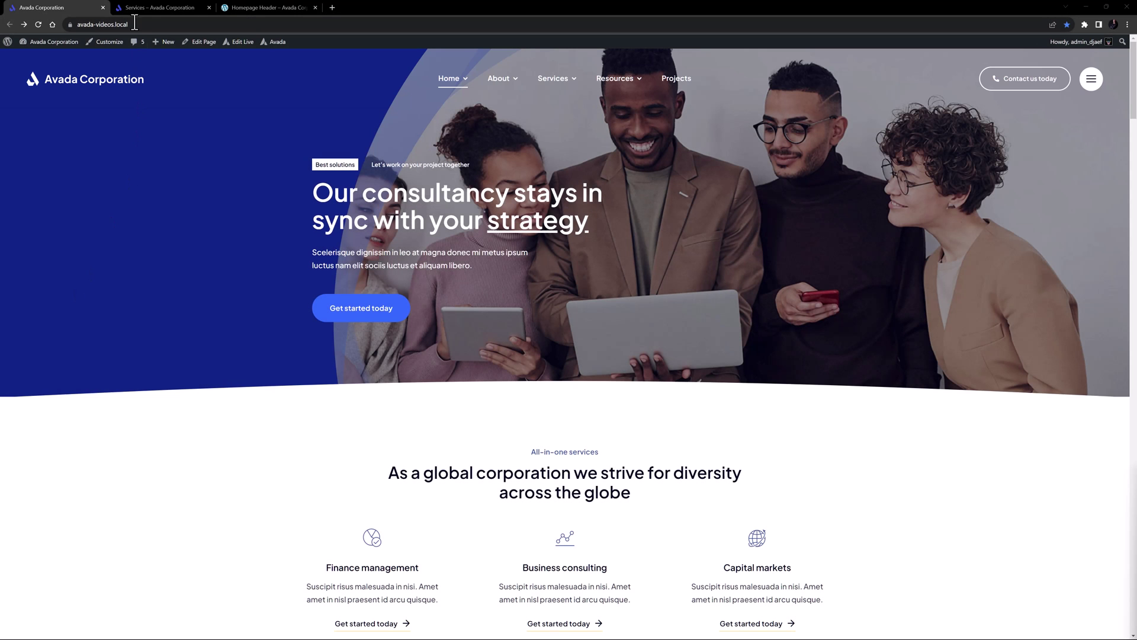
Switch to the Services page to see the header over its dark blue banner
left_click(134, 9)
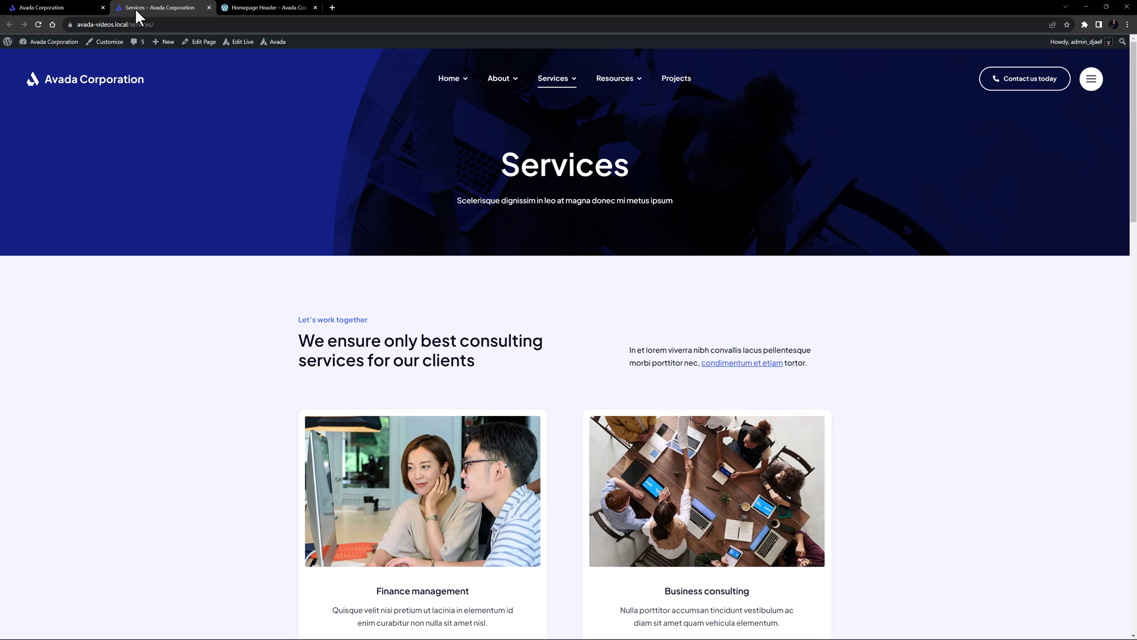
Switch to the Homepage Header layout showing its image, menu, button and icon columns
left_click(278, 7)
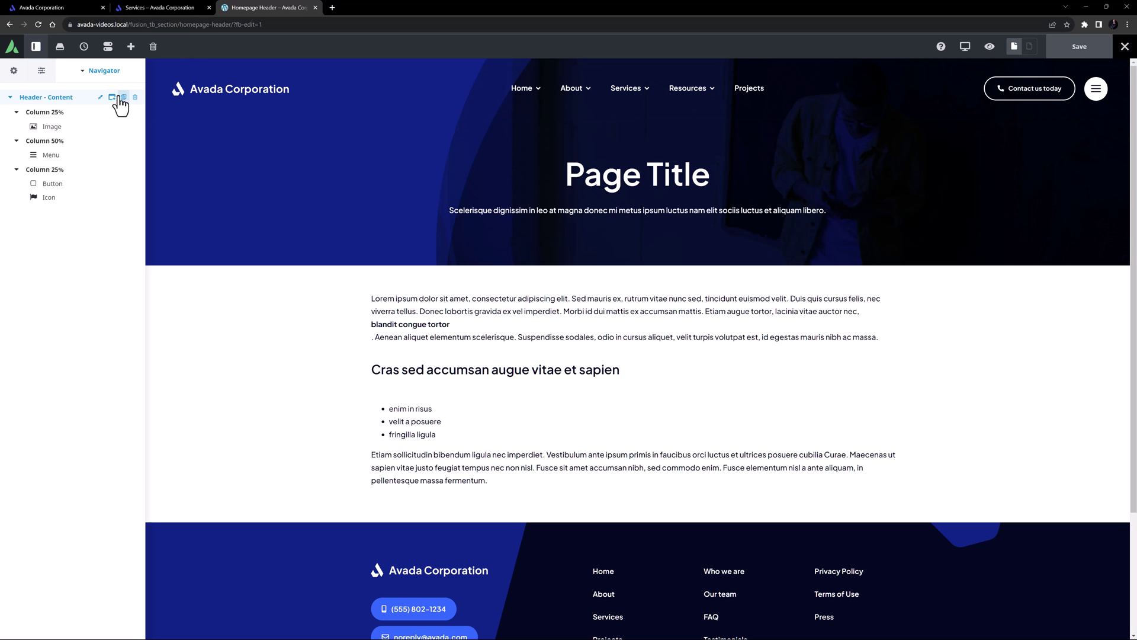
Inspect Header - Content's empty background colour and its Position Absolute setting in Extras
left_click(101, 98)
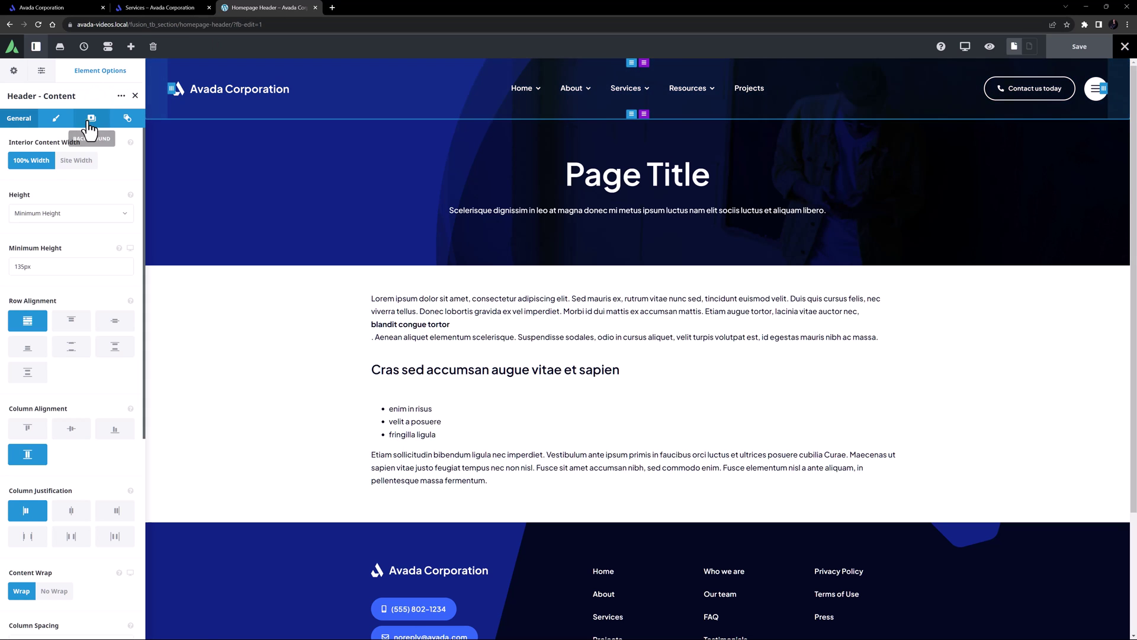
left_click(88, 119)
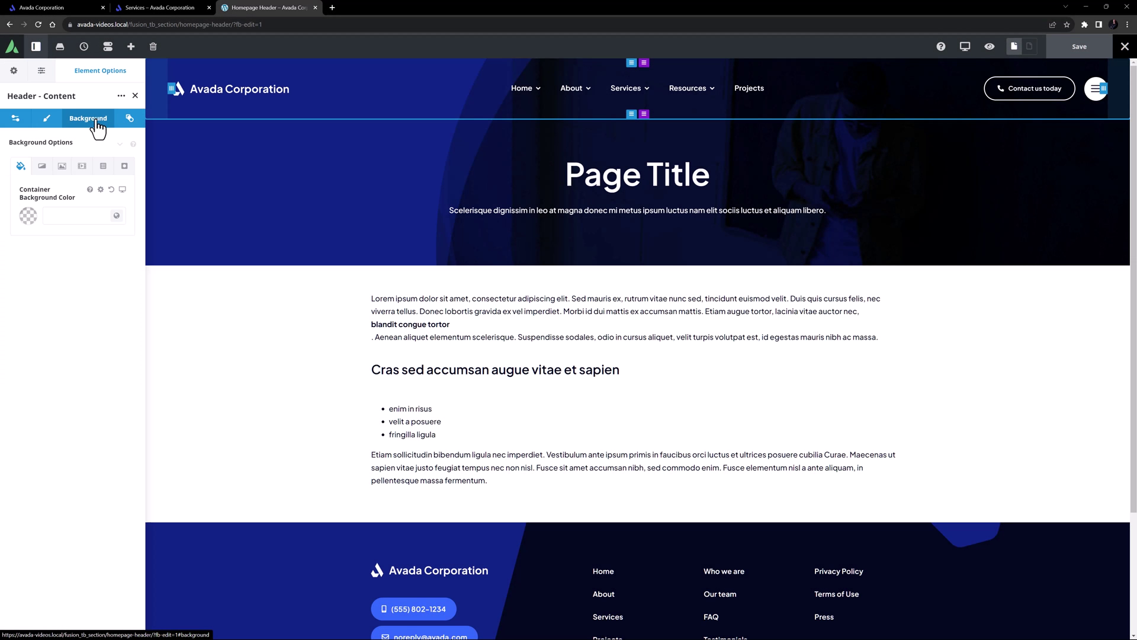
left_click(127, 120)
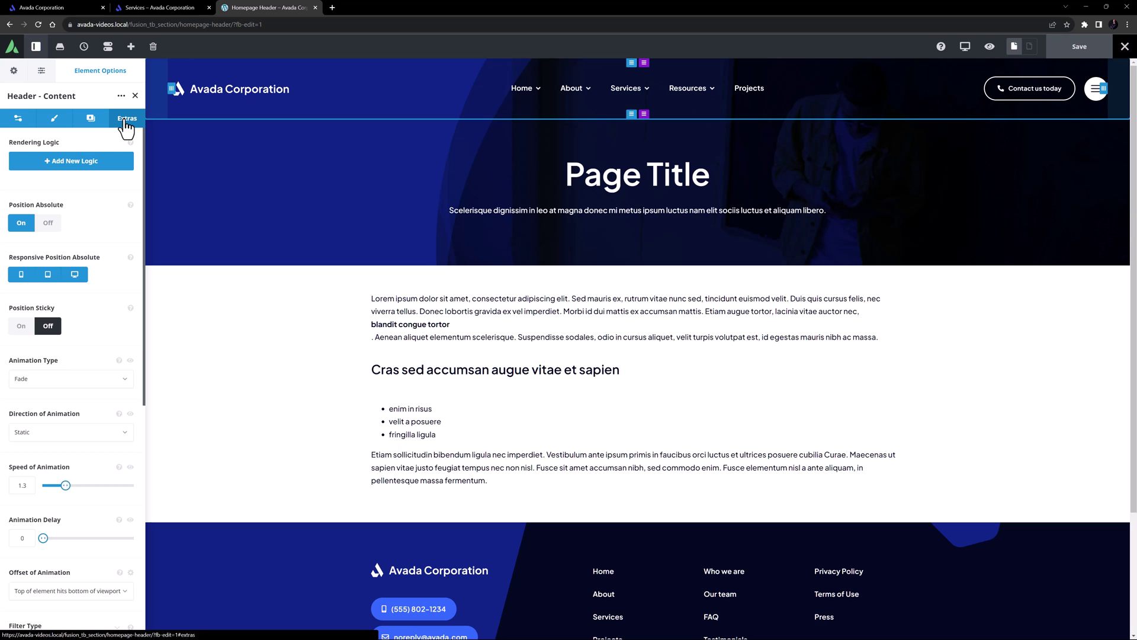
Switch to the live homepage with the header overlaying the team hero photo
left_click(51, 8)
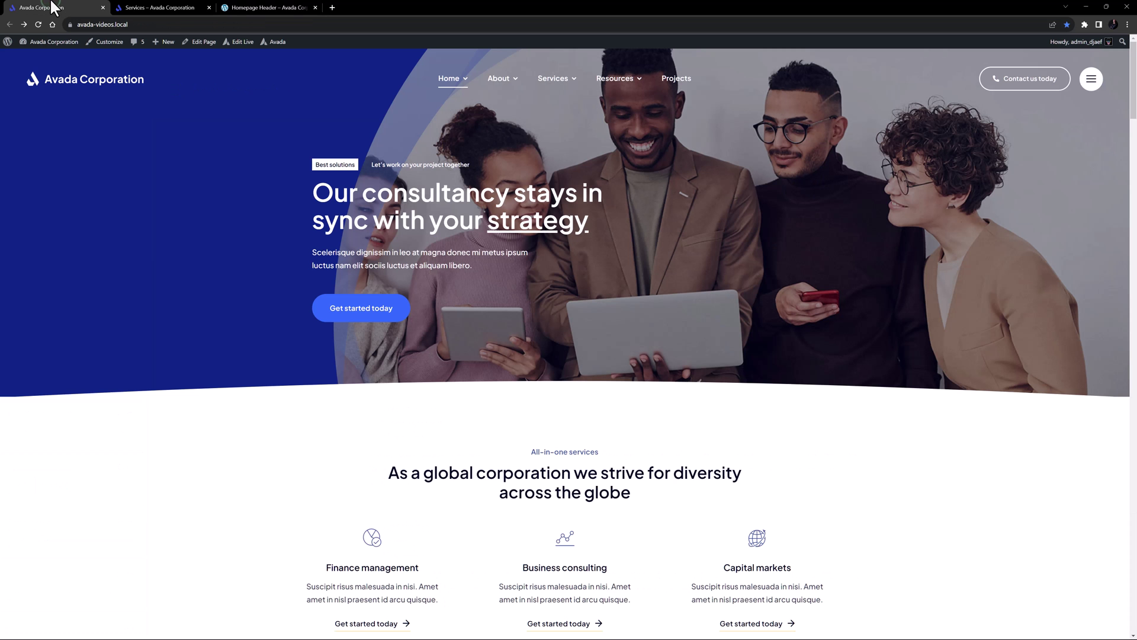